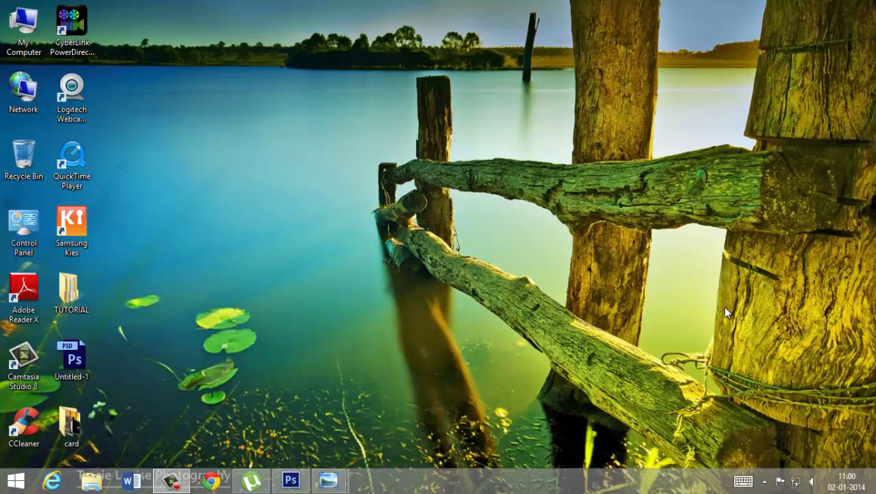
mouse_move(328, 481)
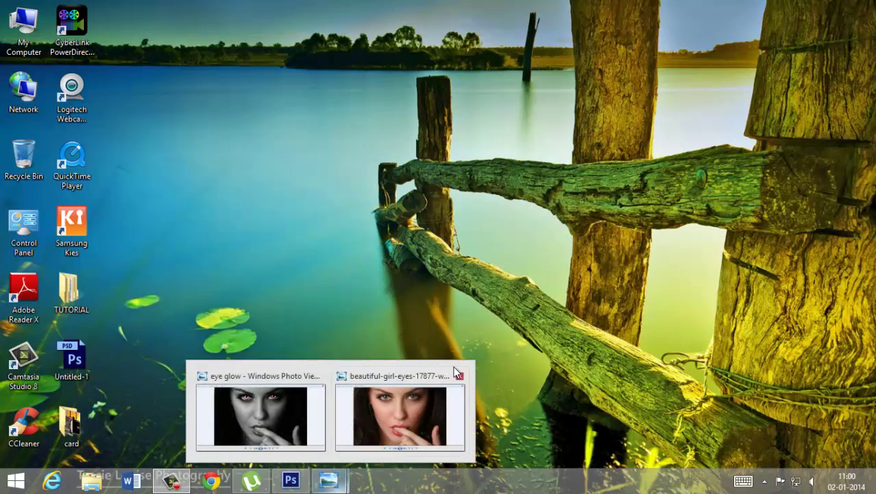
mouse_move(430, 393)
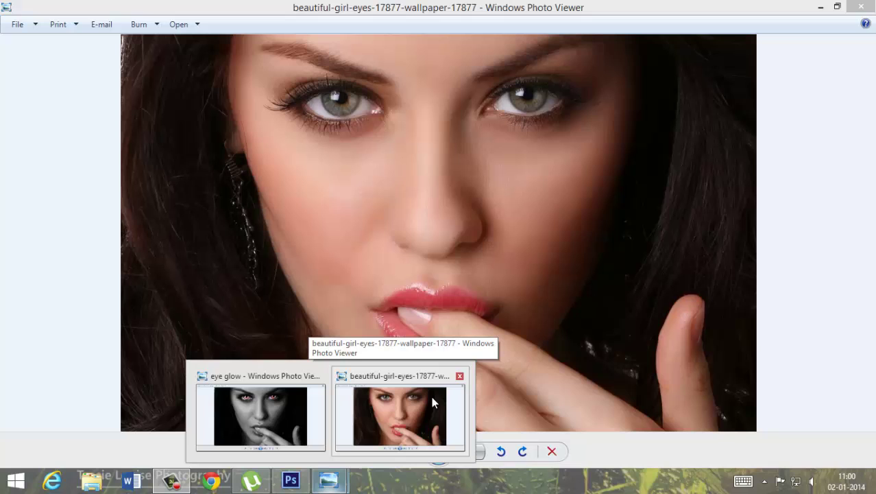
mouse_move(293, 402)
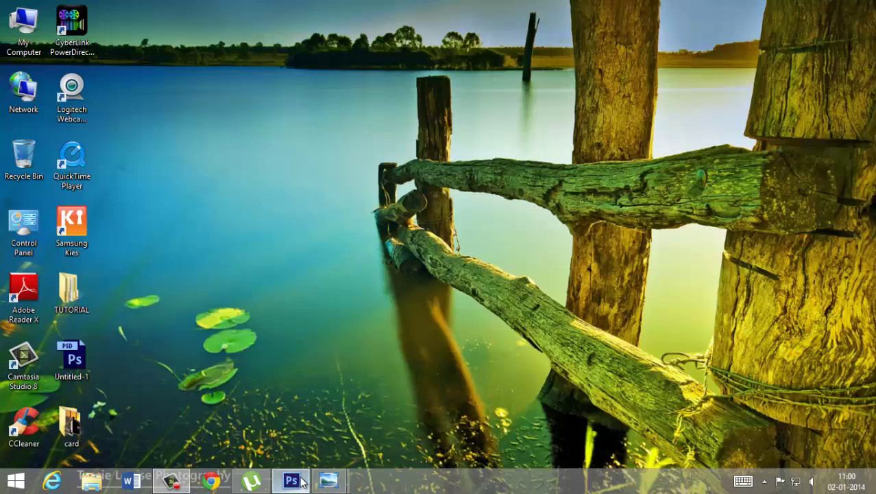
- Bring the portrait to the front and duplicate its Background layer as Background copy
left_click(301, 480)
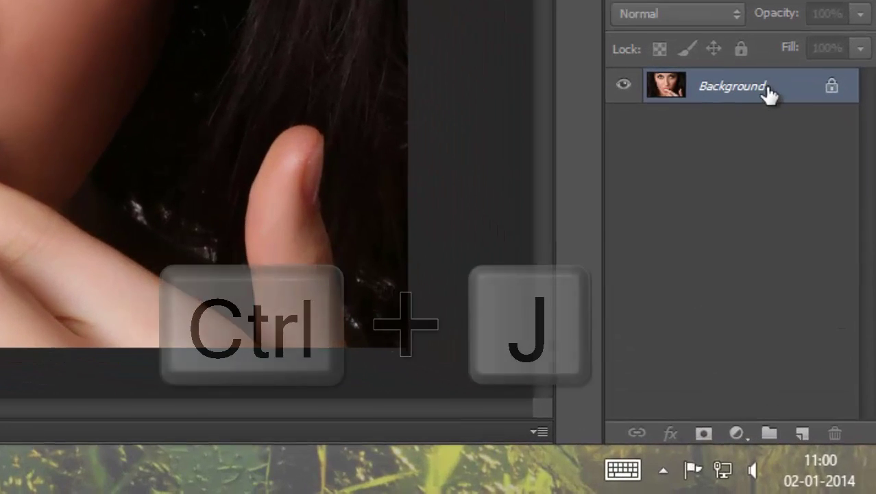
left_click_drag(769, 93, 802, 433)
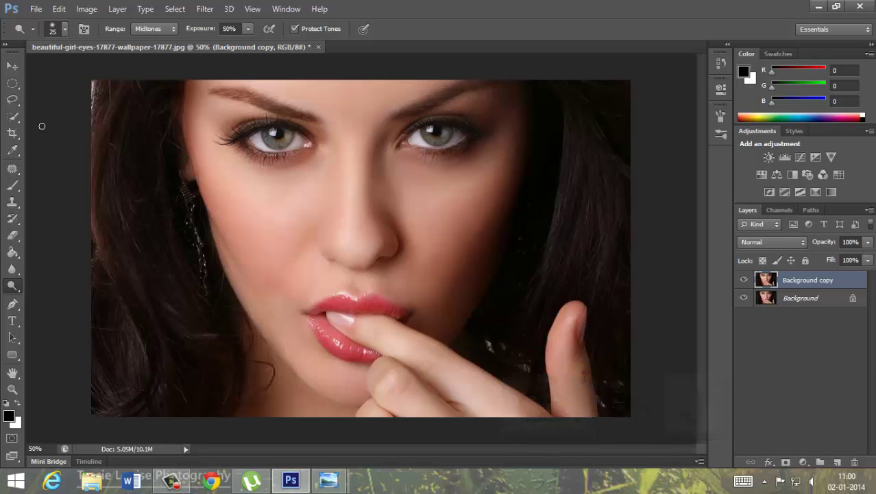
- Quick-select both irises, trimming extra areas in Subtract mode with a size-40 brush
left_click(13, 84)
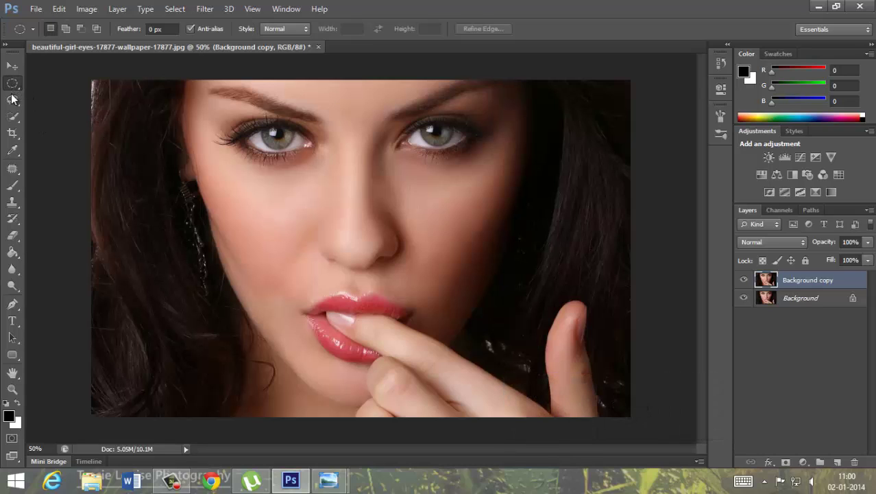
left_click(12, 117)
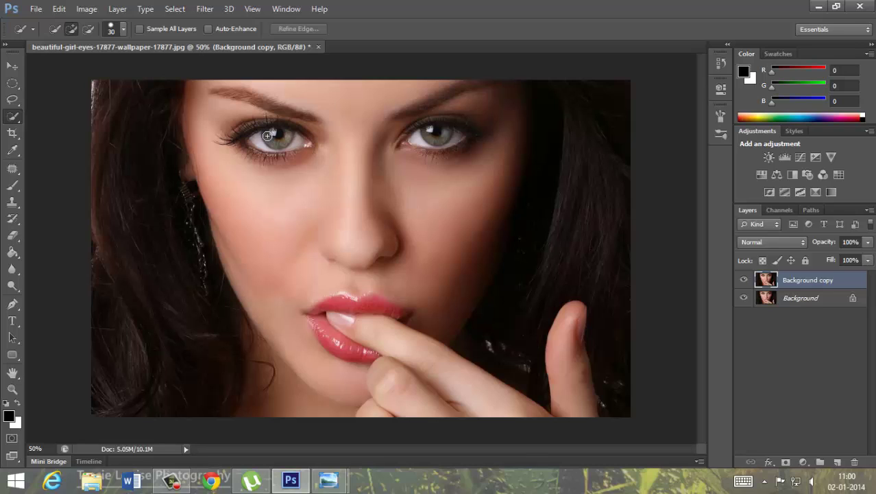
left_click_drag(281, 135, 280, 134)
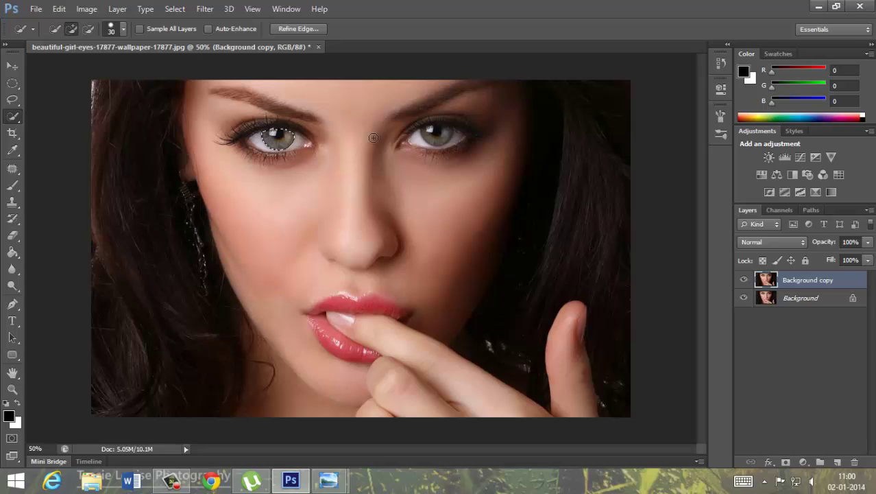
left_click_drag(423, 138, 446, 130)
left_click(88, 28)
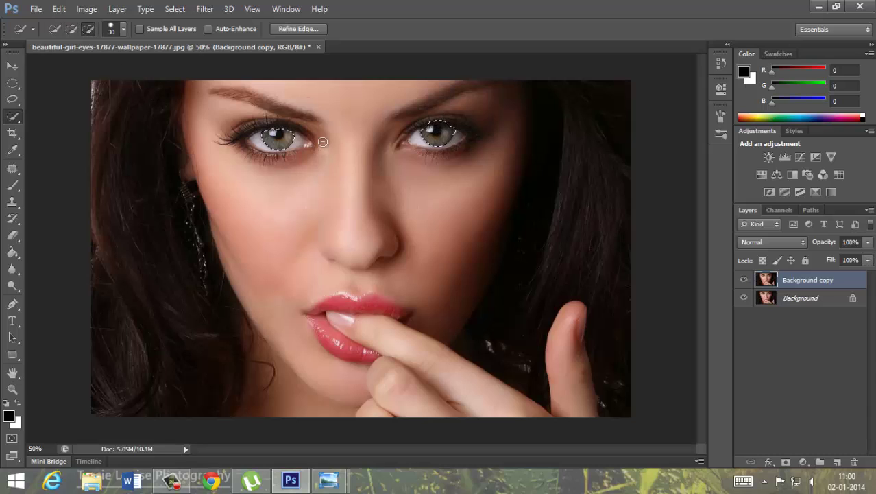
key("bracketright")
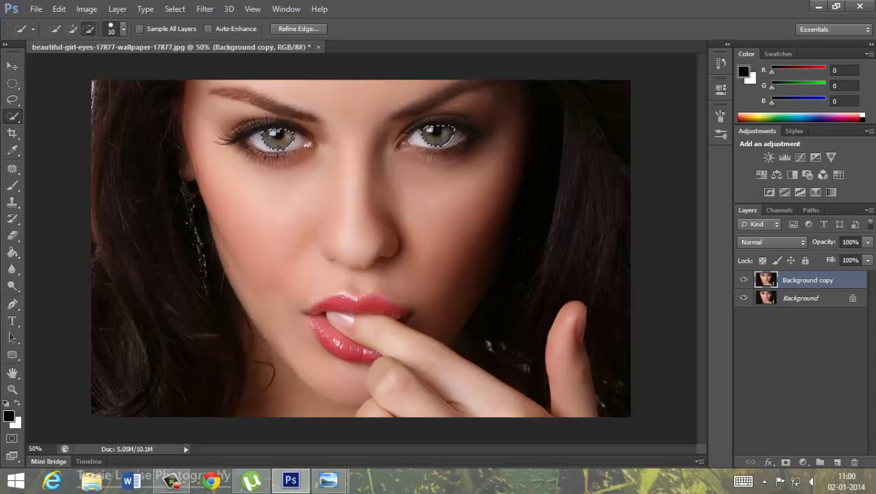
key("alt")
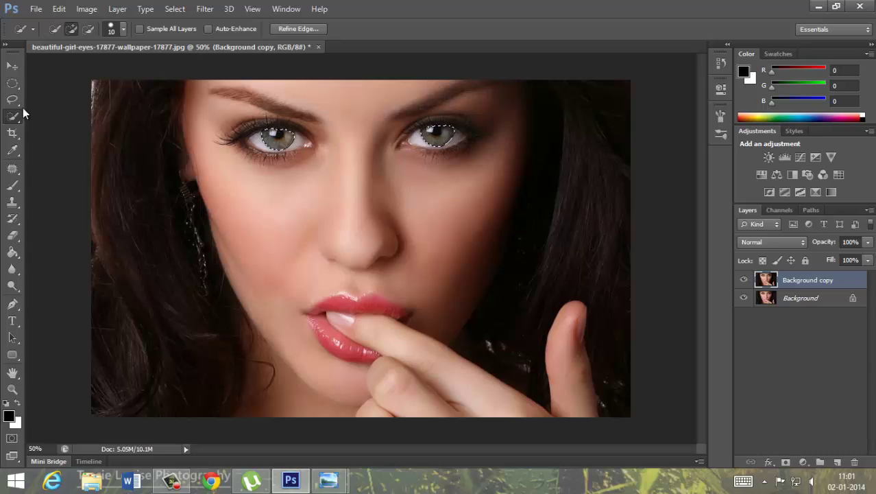
- In Refine Edge, enable Smart Radius at 9.2 px and pick the Erase Refinements Tool
left_click(12, 83)
left_click(466, 30)
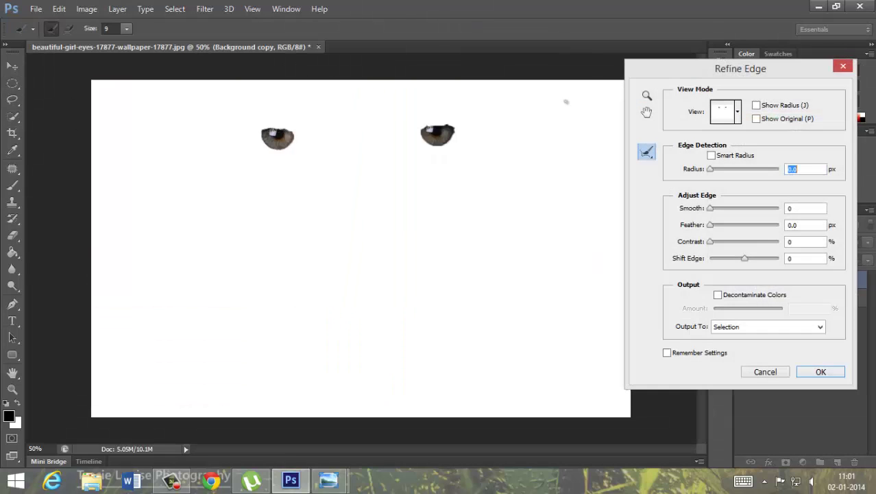
left_click(712, 156)
left_click_drag(740, 171, 737, 175)
left_click(648, 153)
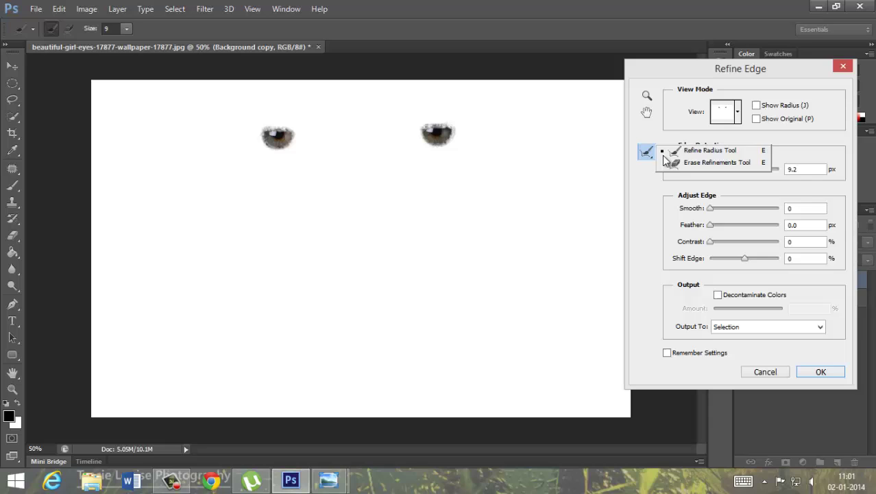
left_click(686, 172)
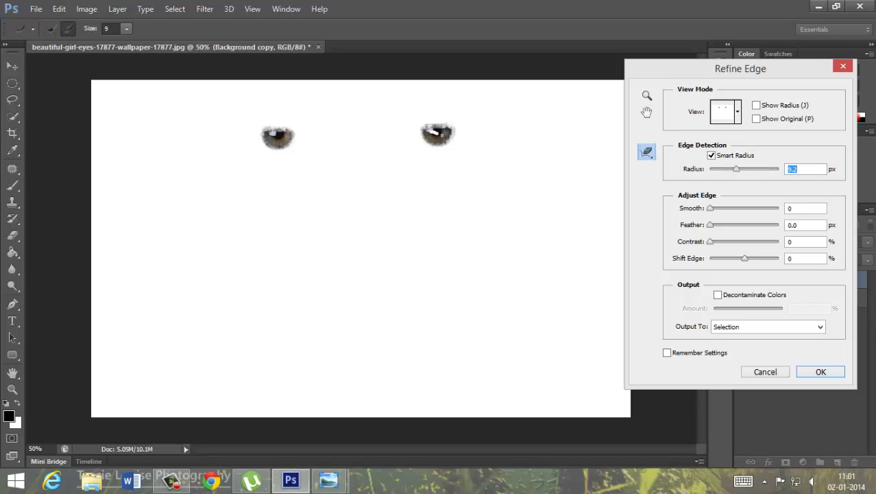
left_click(439, 132)
- Erase refinements along both eyes' edges and apply the refined selection
left_click_drag(442, 137, 428, 140)
left_click_drag(288, 140, 268, 142)
left_click_drag(268, 132, 269, 137)
left_click_drag(447, 126, 454, 126)
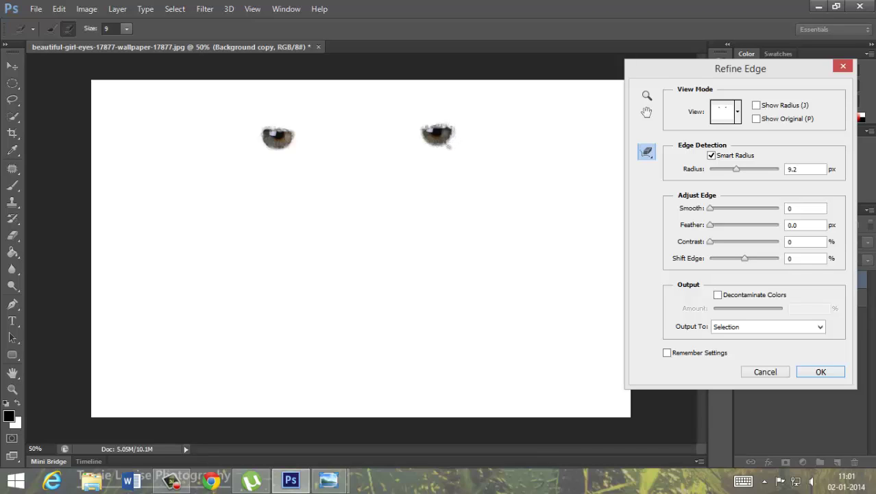
left_click(831, 371)
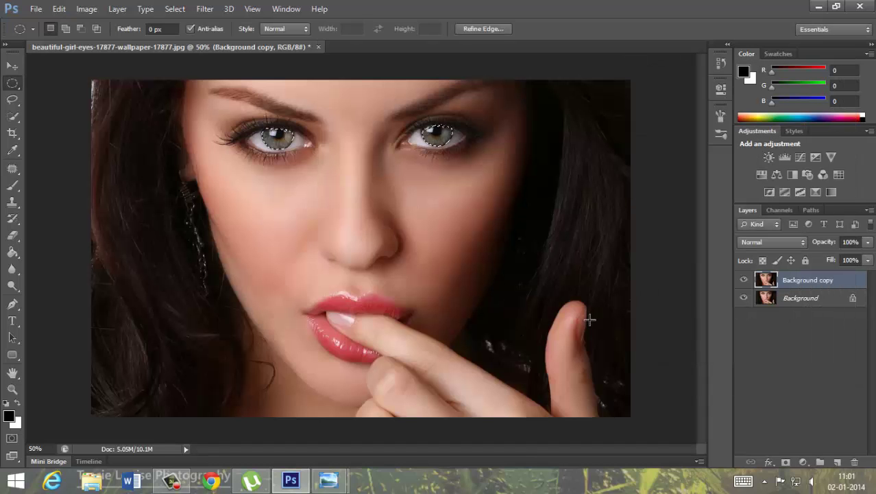
- Copy the selected irises to a new Layer 1, restore layer visibility, and select Background copy
key("ctrl+j")
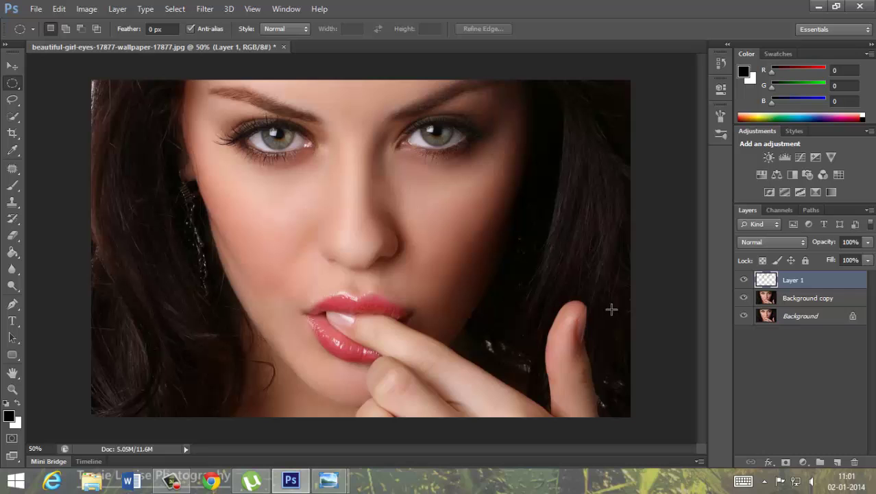
left_click(744, 299)
left_click(744, 315)
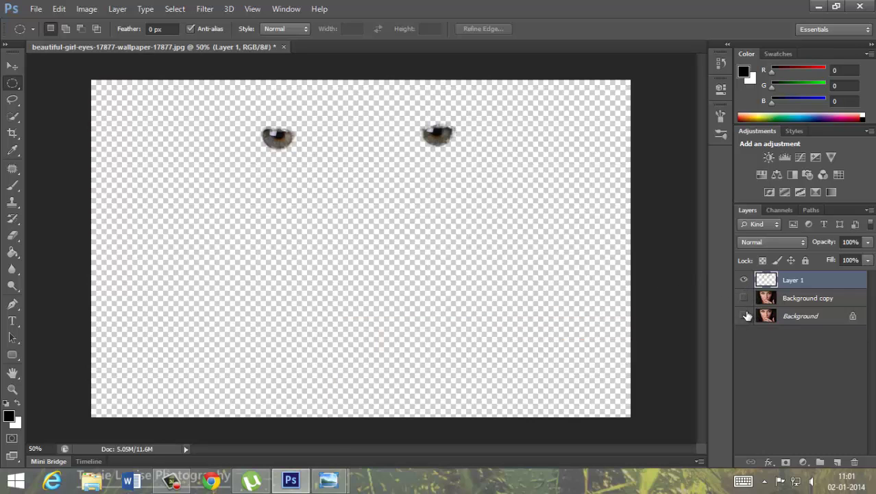
left_click(744, 315)
left_click(744, 298)
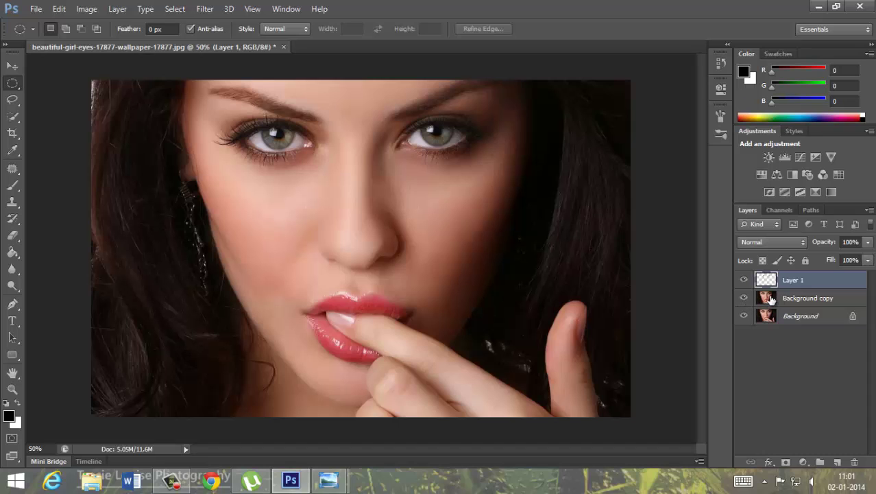
left_click(768, 299)
- Convert Background copy to black and white using the Auto Black & White mix
left_click(84, 10)
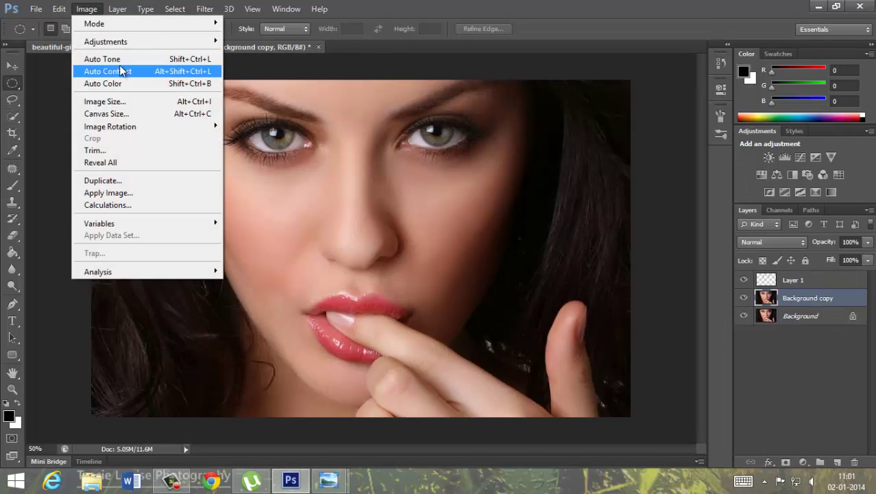
mouse_move(125, 44)
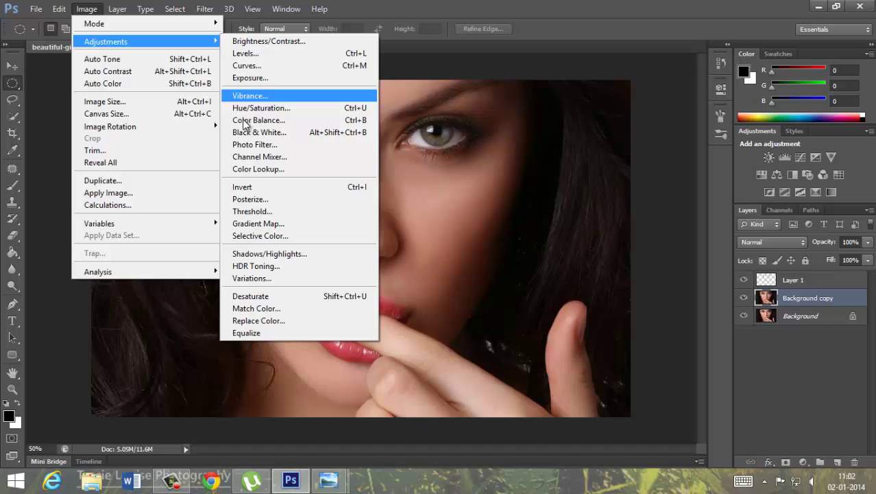
left_click(252, 135)
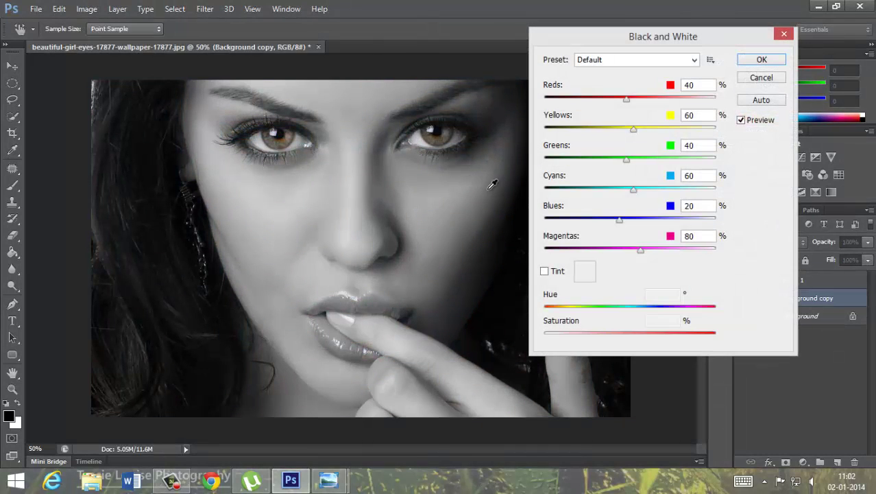
left_click(749, 99)
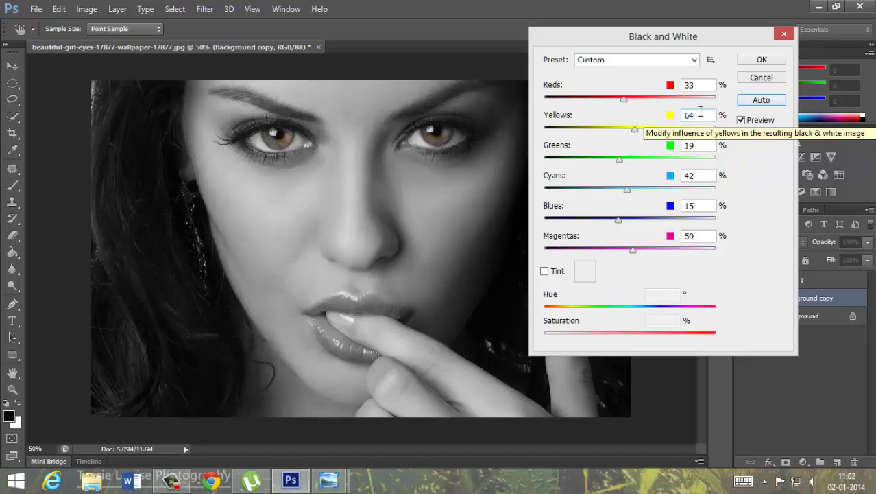
left_click(755, 62)
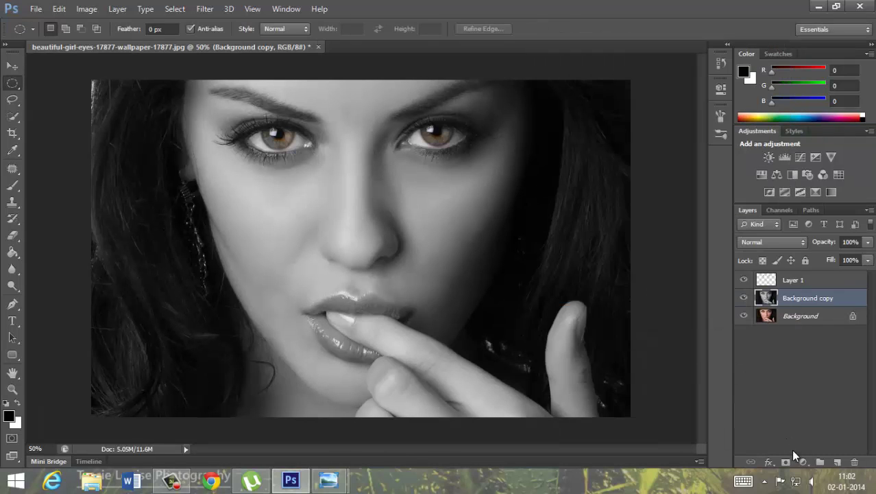
- Add a Levels adjustment layer with the midtone slider at 0.64
left_click(803, 462)
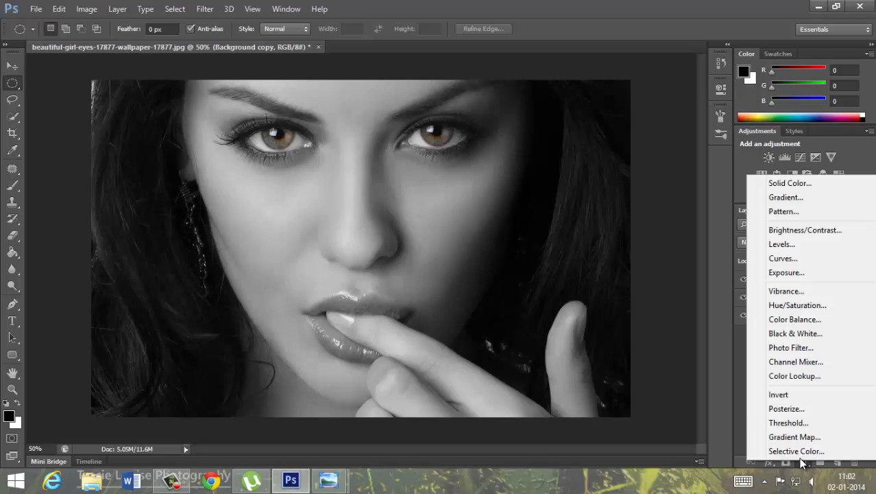
left_click(821, 247)
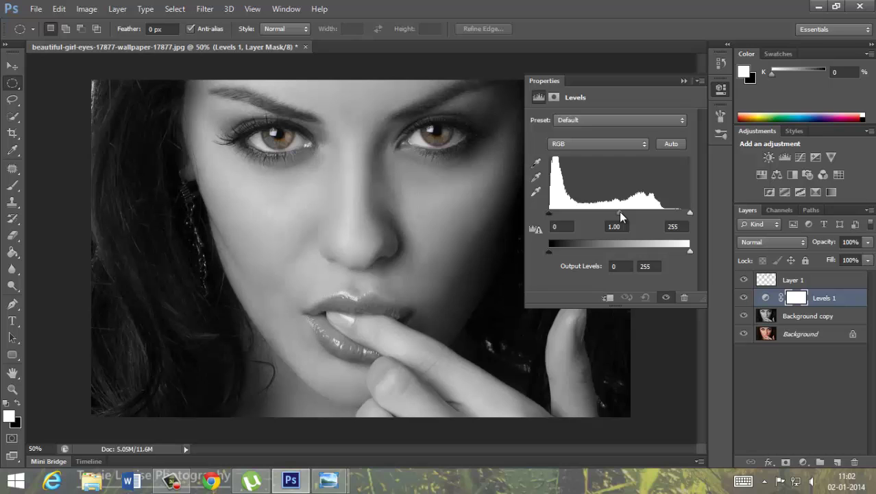
left_click_drag(621, 217, 640, 216)
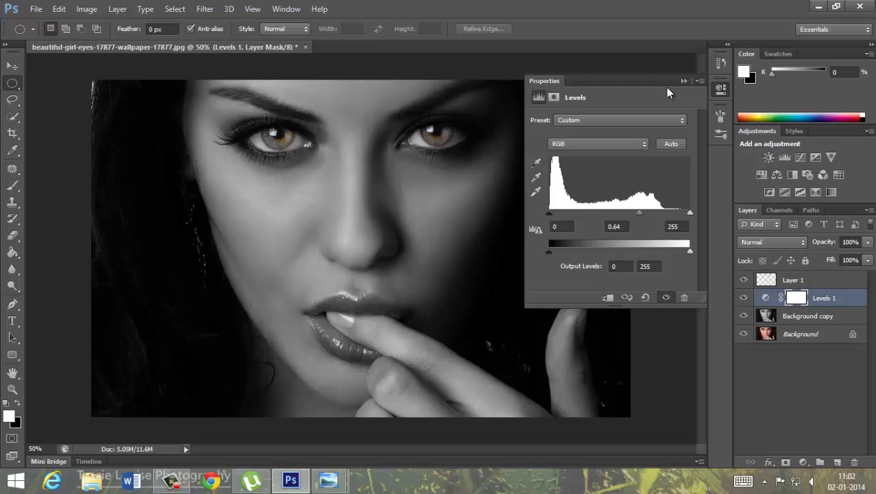
left_click(684, 81)
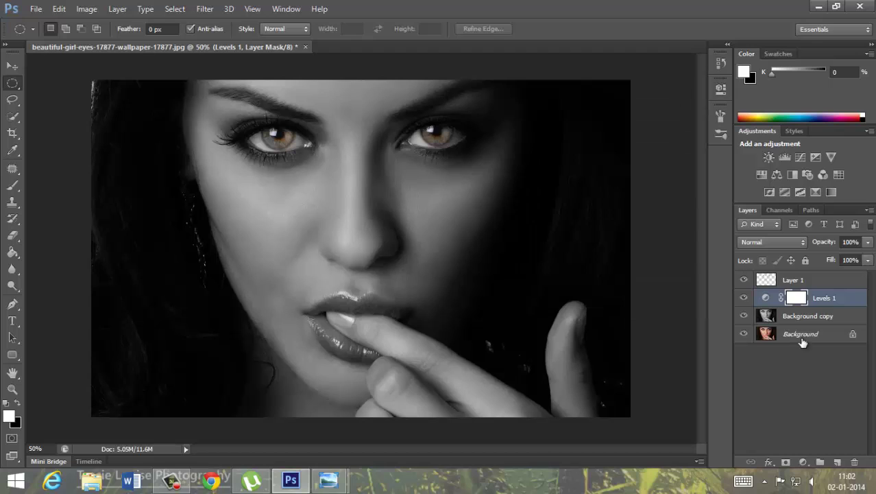
- On Layer 1, dodge both irises until they glow golden
left_click(800, 280)
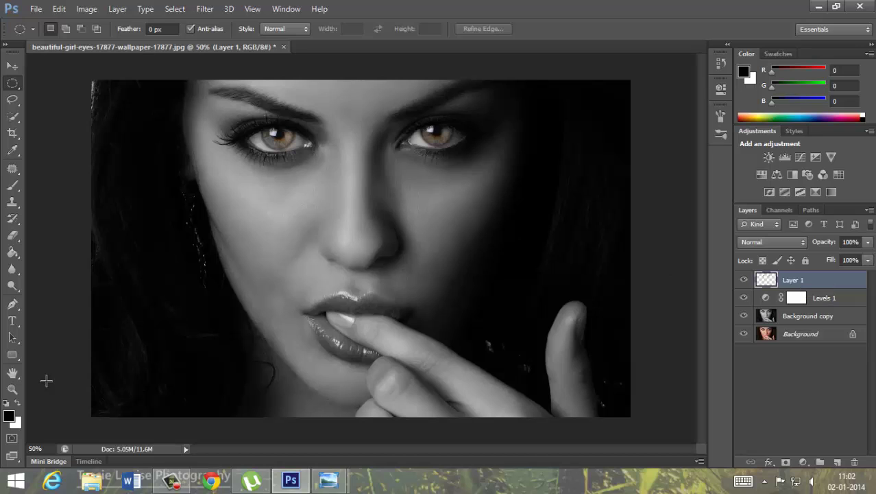
left_click(13, 285)
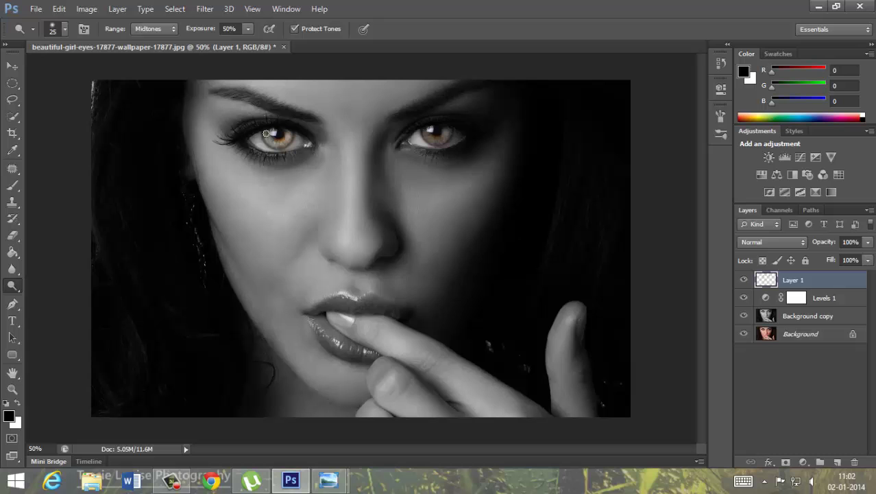
key("ctrl+b")
mouse_move(271, 132)
left_mouse_down()
mouse_move(269, 144)
mouse_move(289, 135)
left_mouse_up()
mouse_move(446, 131)
left_mouse_down()
mouse_move(423, 133)
mouse_move(431, 141)
mouse_move(448, 129)
mouse_move(437, 139)
mouse_move(424, 130)
mouse_move(432, 138)
mouse_move(447, 130)
mouse_move(433, 143)
mouse_move(449, 130)
left_mouse_up()
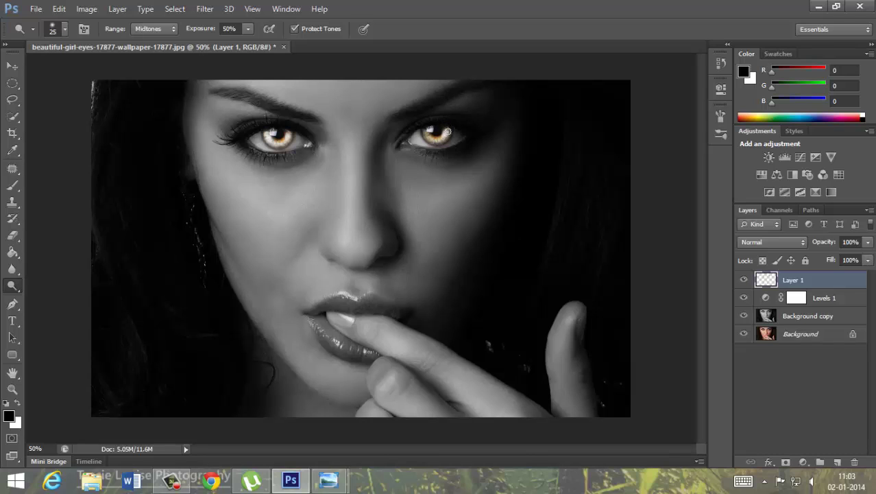
mouse_move(437, 142)
left_mouse_down()
mouse_move(426, 131)
mouse_move(445, 131)
mouse_move(422, 145)
left_mouse_up()
- Apply Color Balance to Layer 1 with Cyan-Red +46 and Magenta-Green -21
key("ctrl+b")
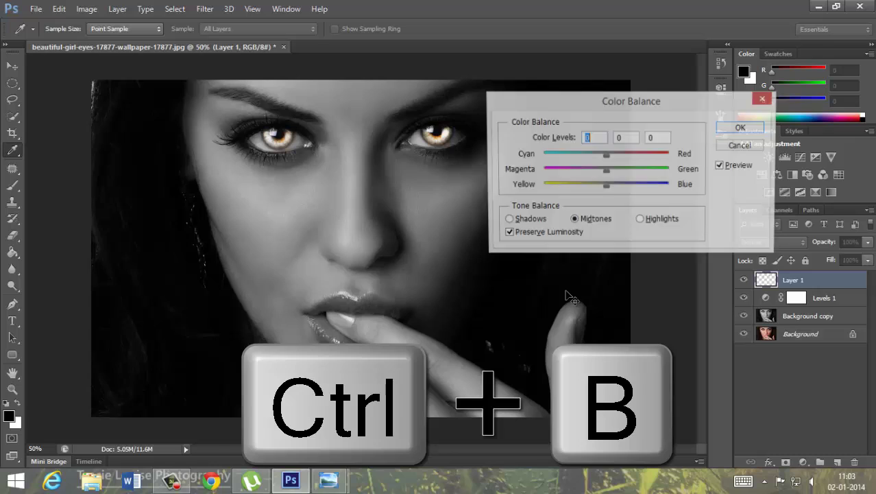
mouse_move(603, 152)
left_mouse_down()
mouse_move(634, 160)
mouse_move(592, 174)
left_mouse_up()
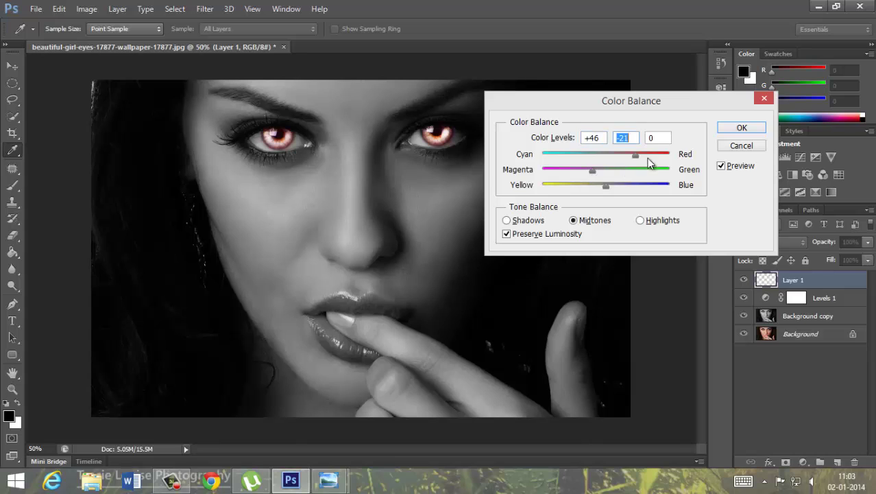
left_click(739, 127)
- Set Layer 1's blend mode to Vivid Light
key("o")
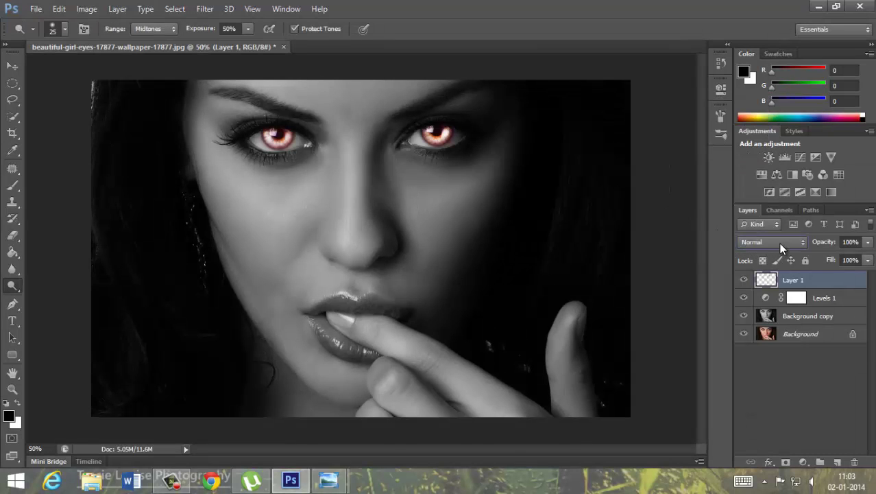
left_click(779, 243)
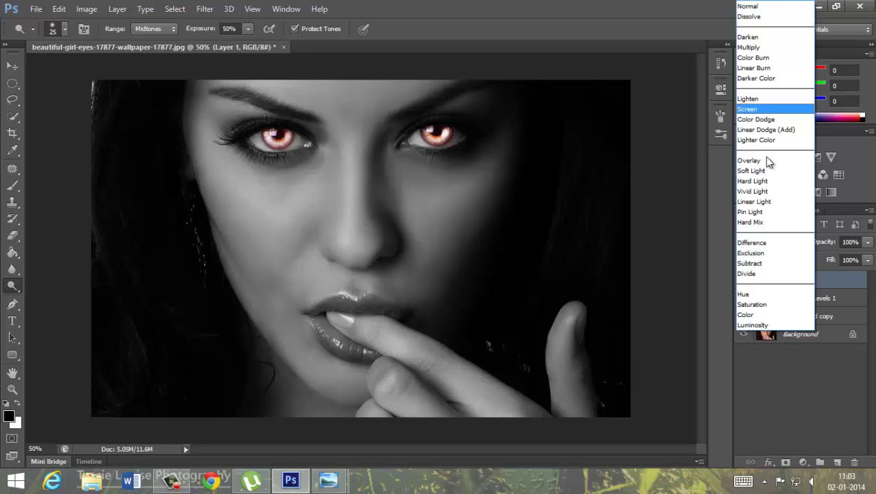
left_click(760, 194)
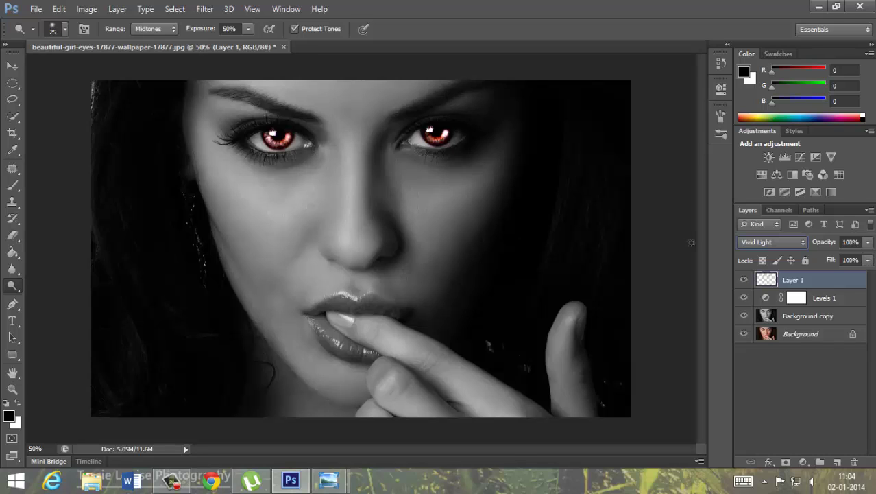
- Bring up the Camtasia Recorder panel showing 0:04:09 recorded
left_click(172, 480)
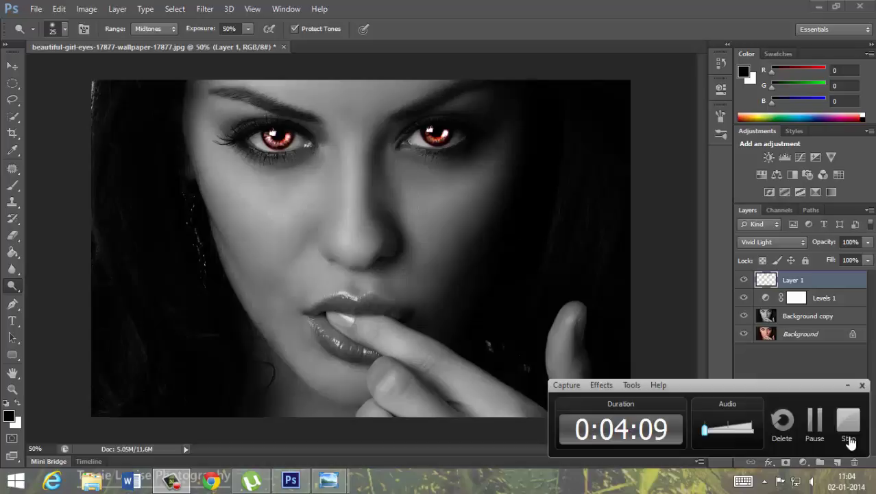